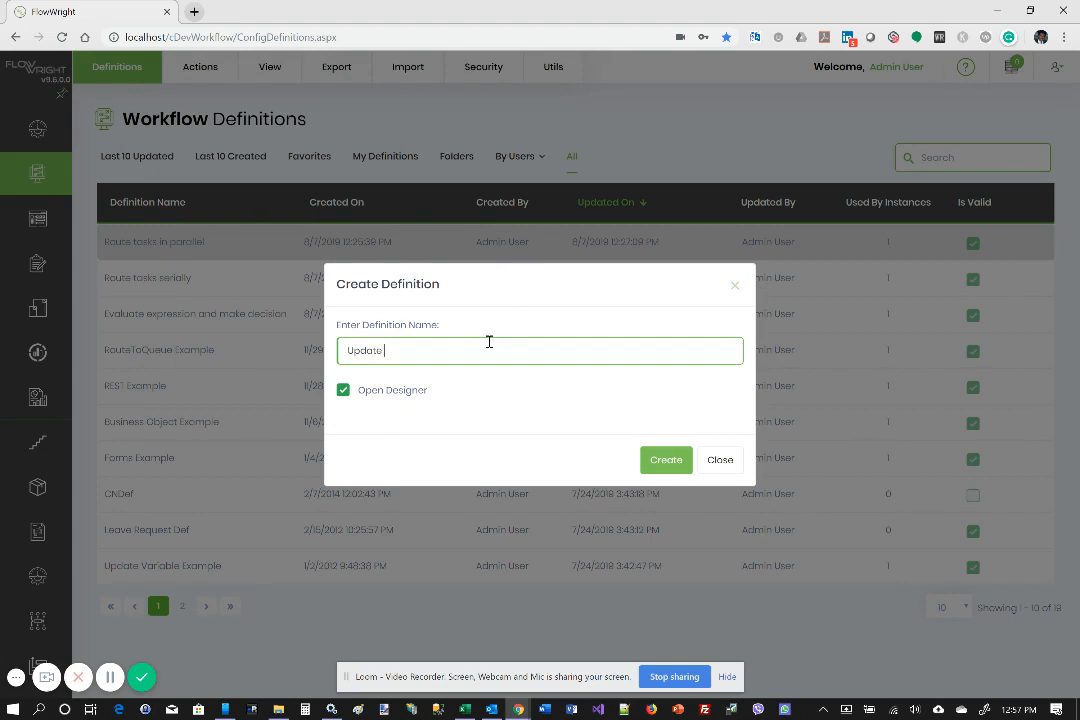
Create a workflow definition named "Update variables" with the option to open it in the designer
text(variables)
click(668, 461)
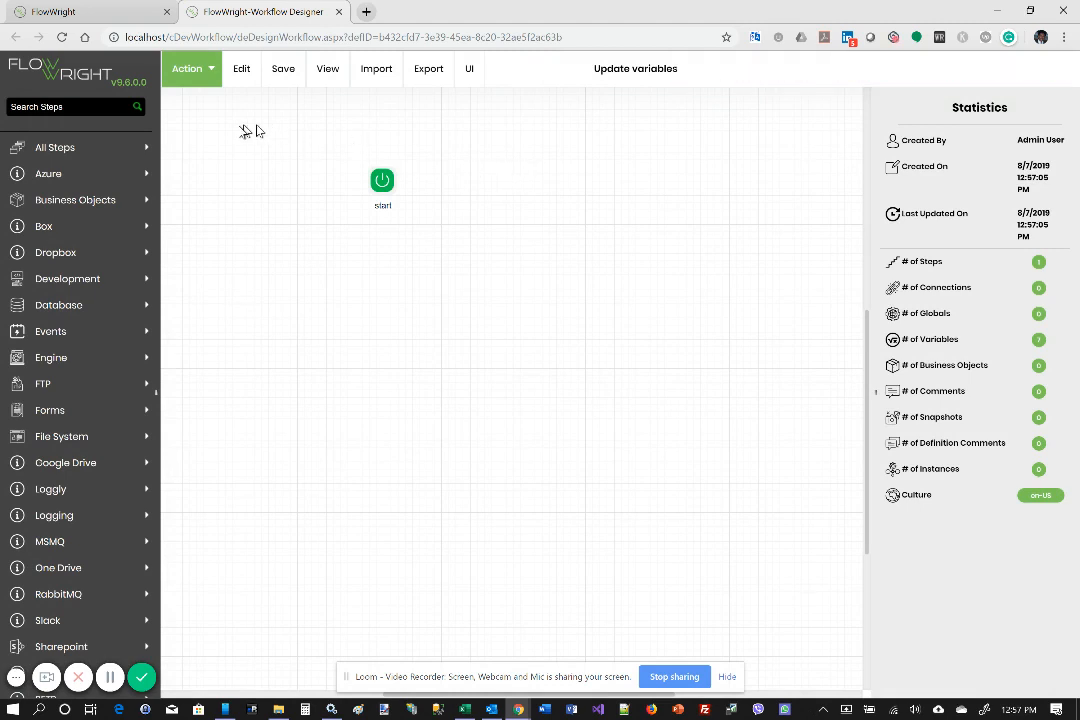
Define a workflow variable named data of type String
click(210, 80)
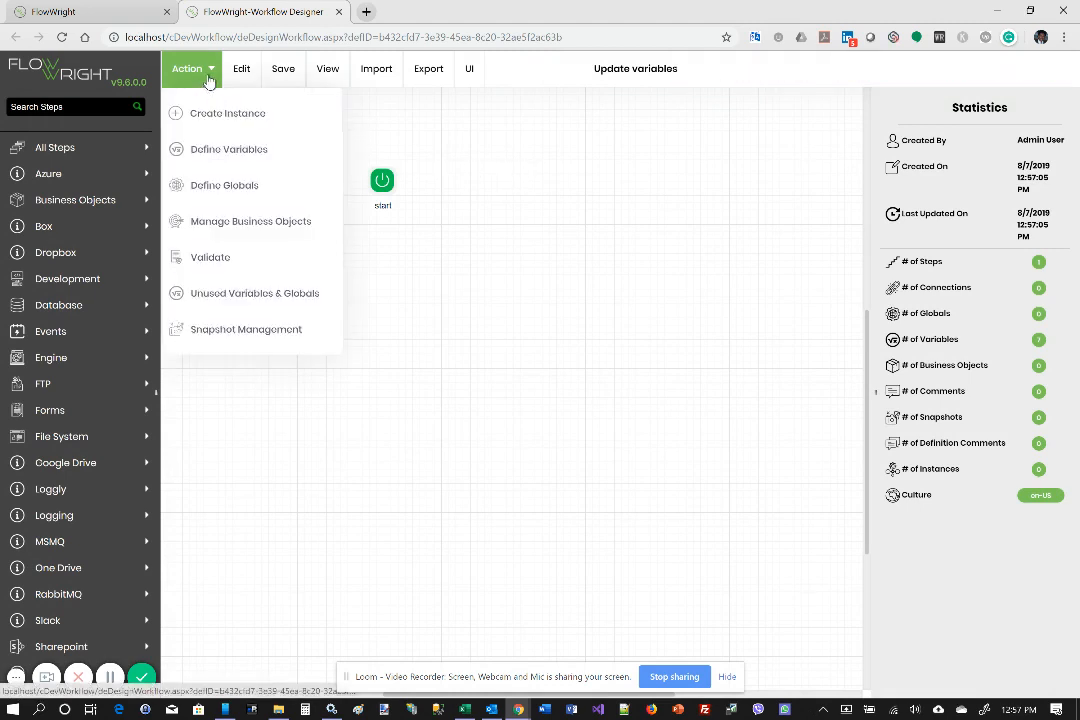
click(228, 150)
click(964, 157)
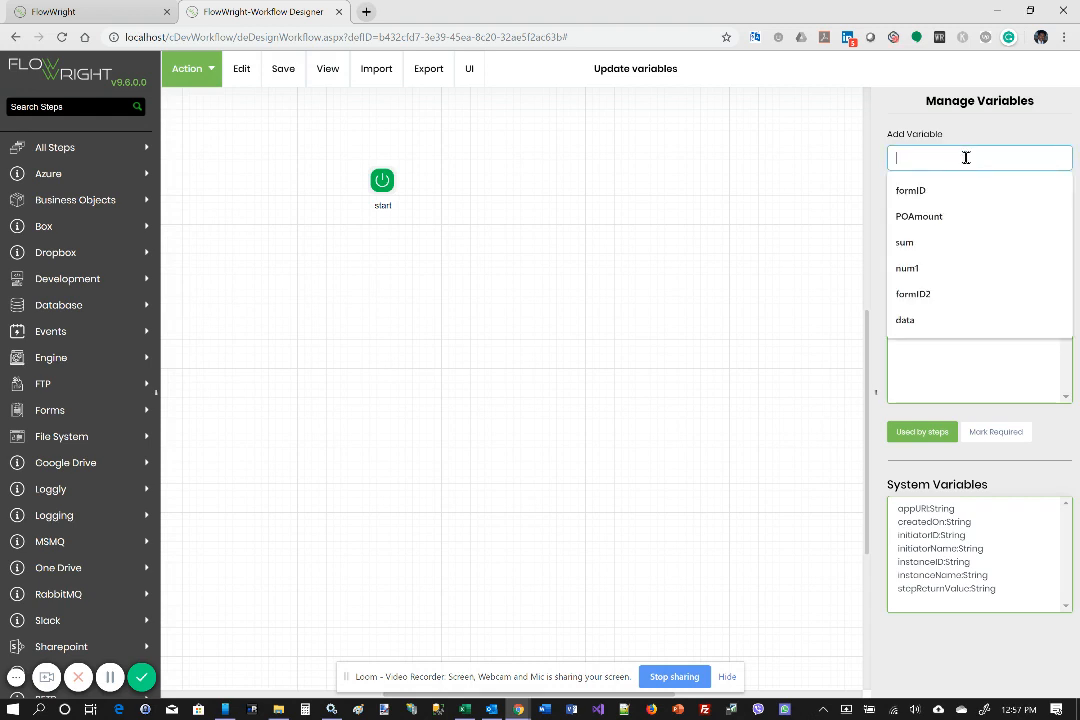
text(data)
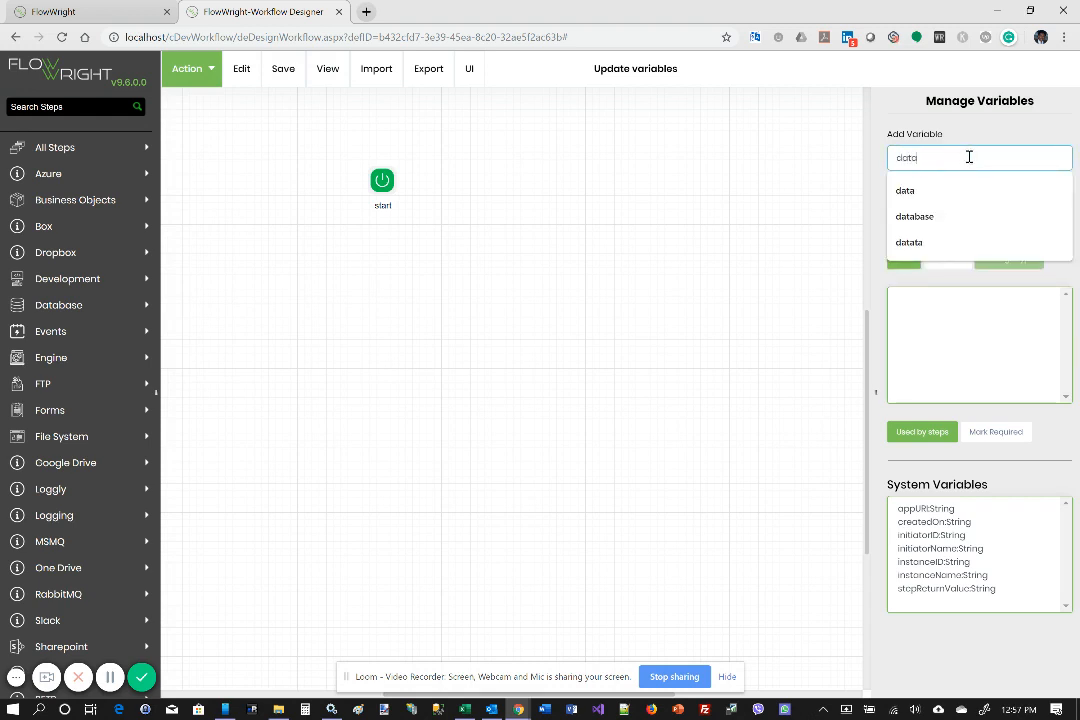
click(973, 147)
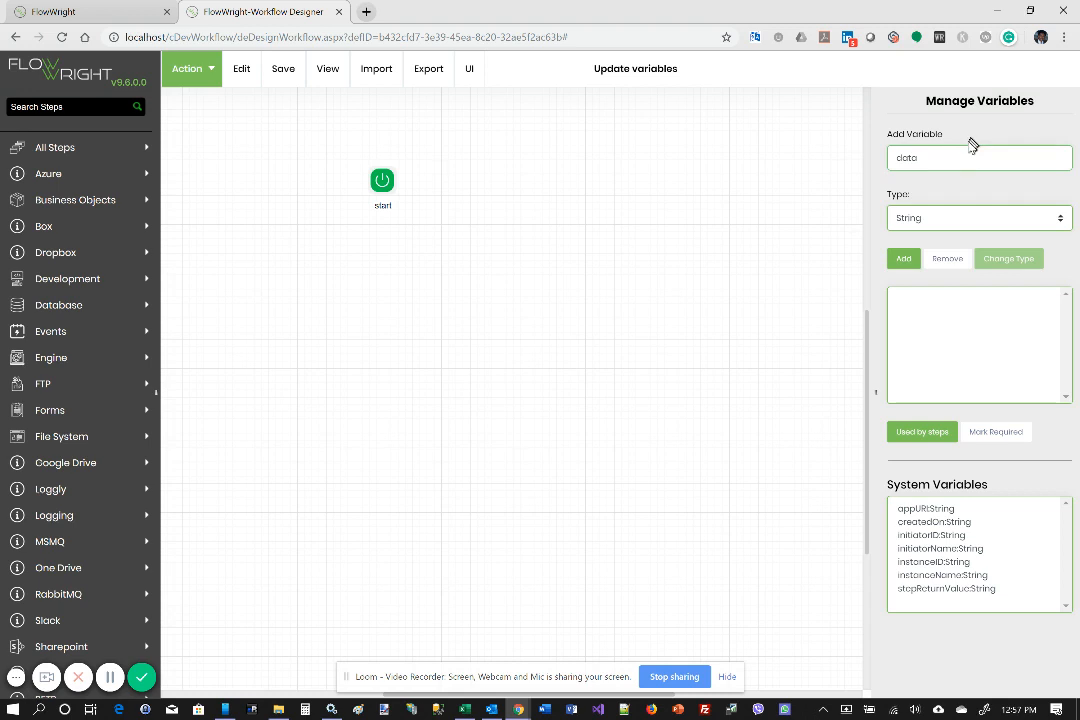
click(904, 261)
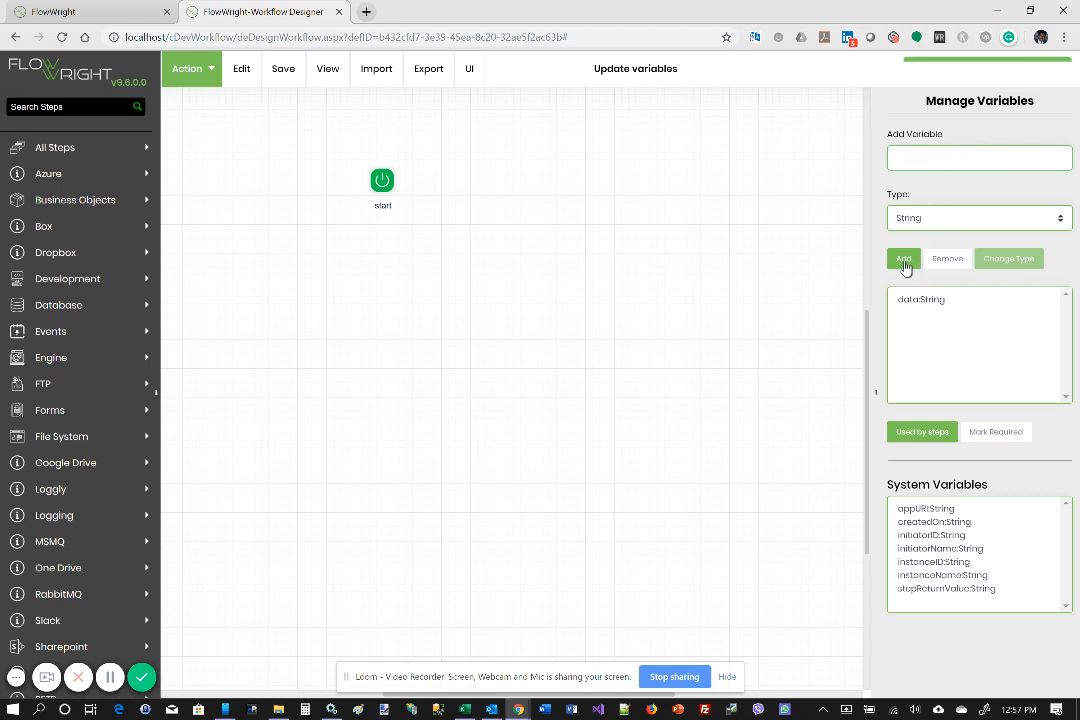
Add a second workflow variable named invAmount with the type Number
click(923, 155)
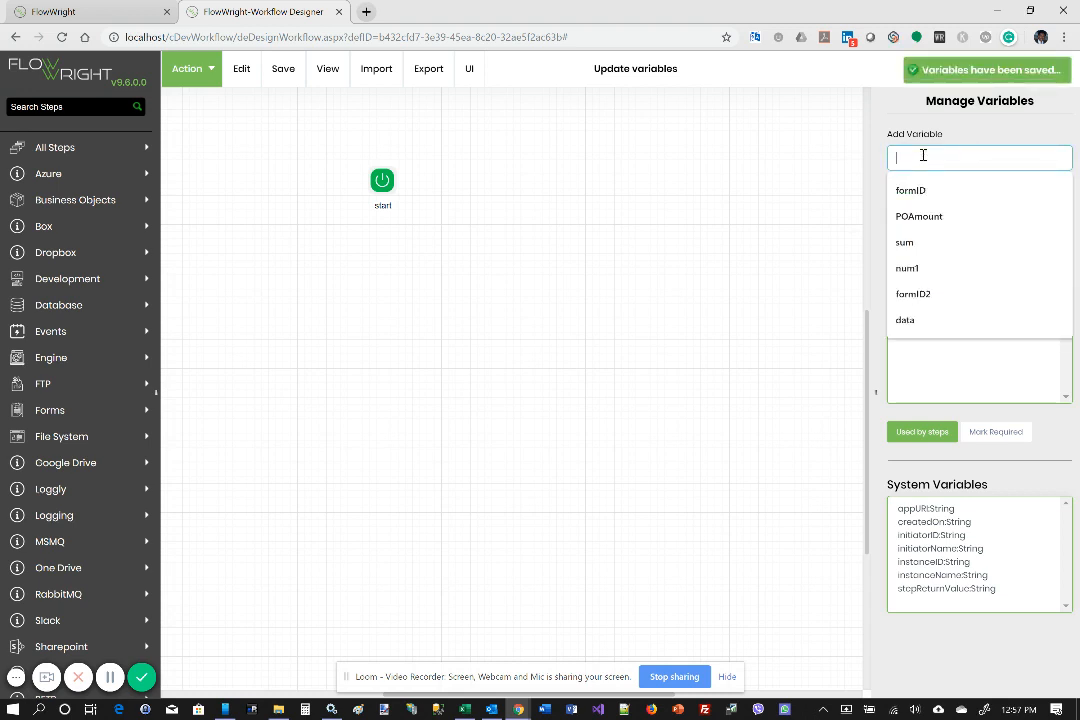
text(in)
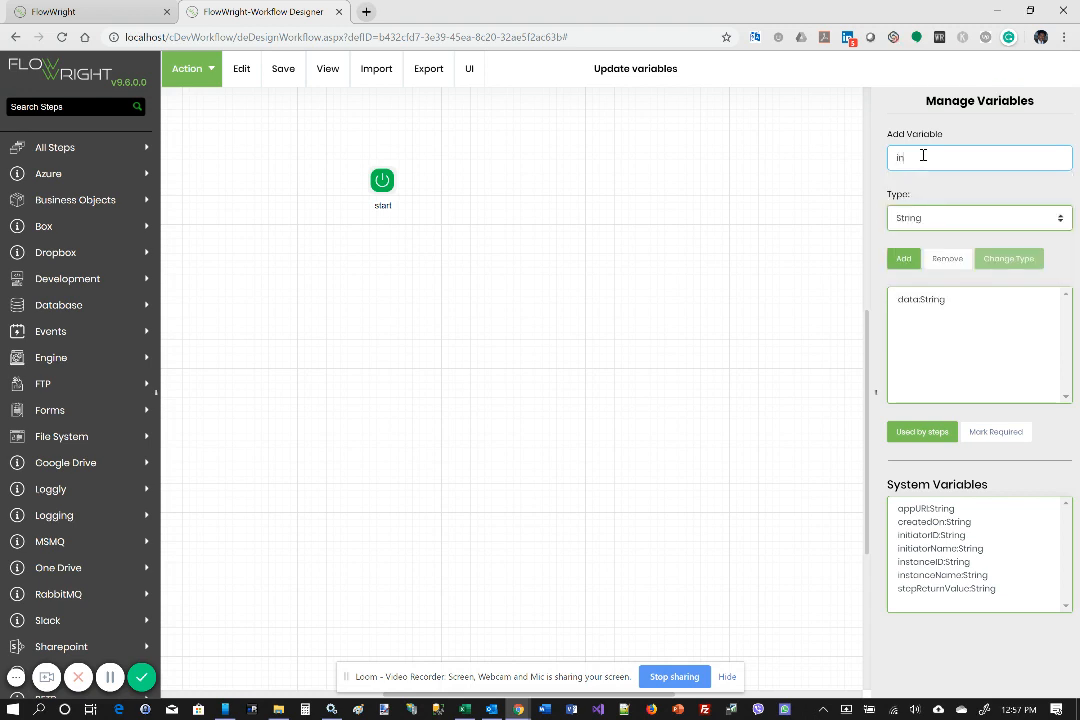
text(vAmount)
click(926, 220)
click(930, 265)
click(903, 258)
Add a third workflow variable named dob with the type Date
click(937, 162)
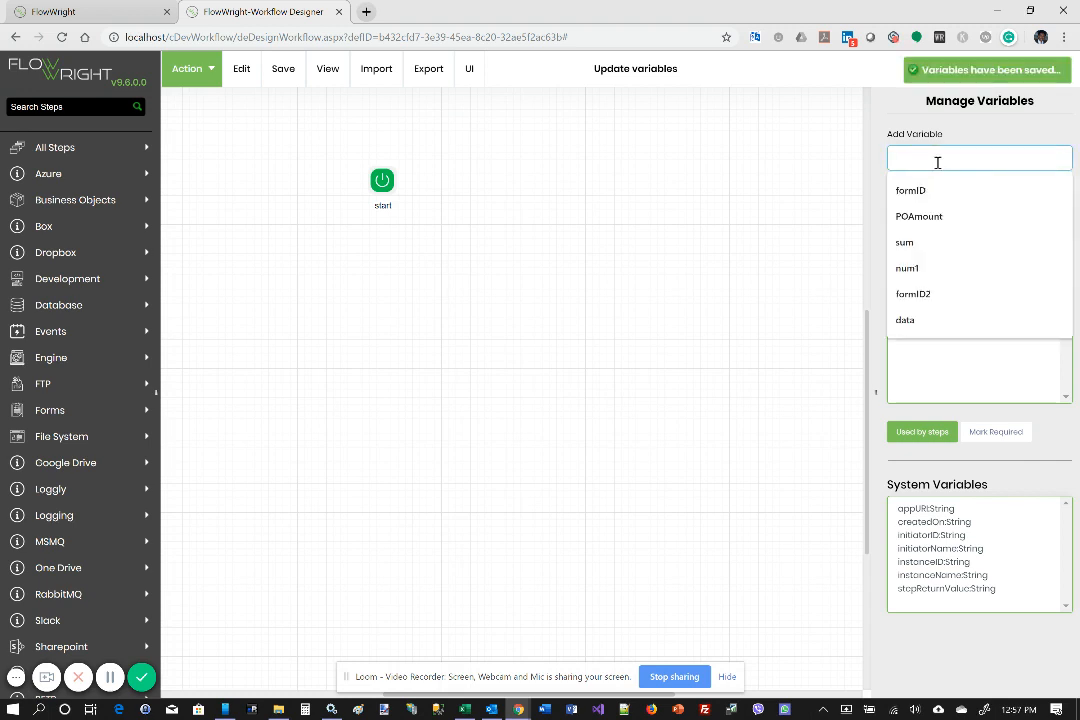
text(dob)
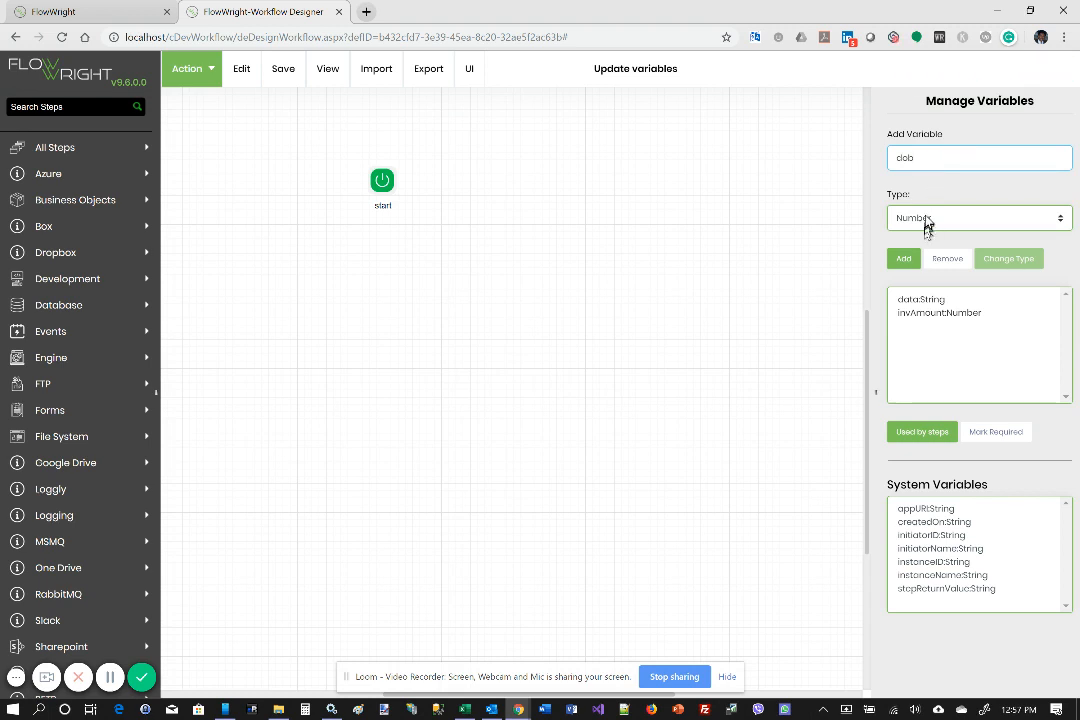
click(926, 220)
click(915, 288)
click(903, 259)
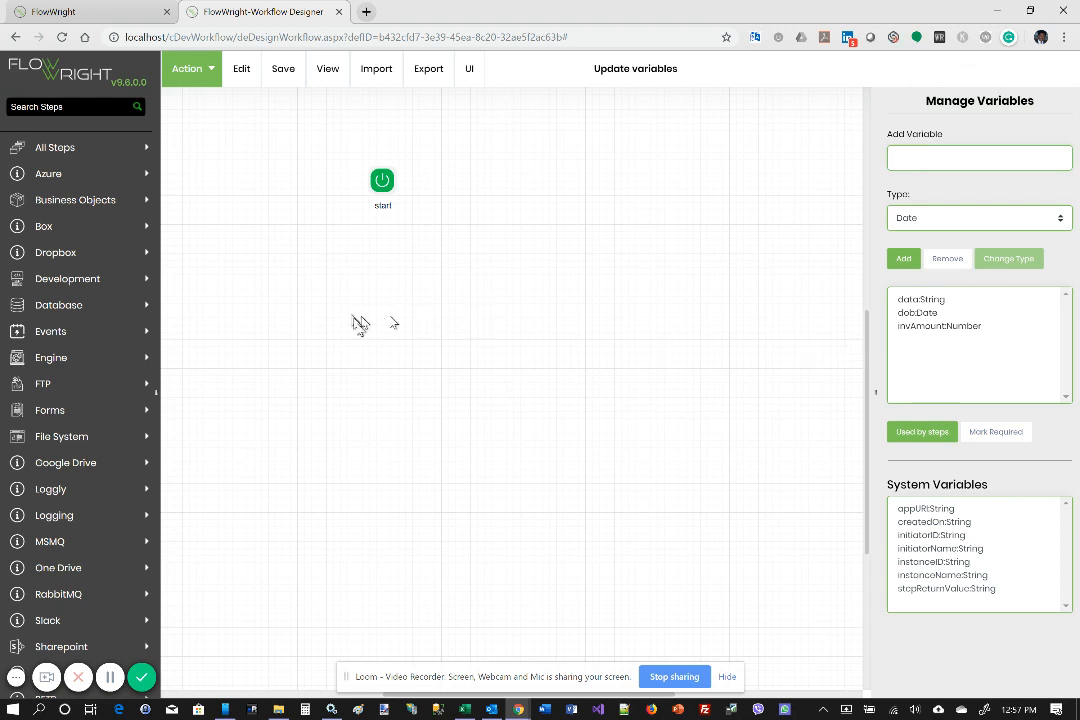
Find the "Updates a given variable" step with "update var", place it on the canvas and connect the start step to it
click(68, 107)
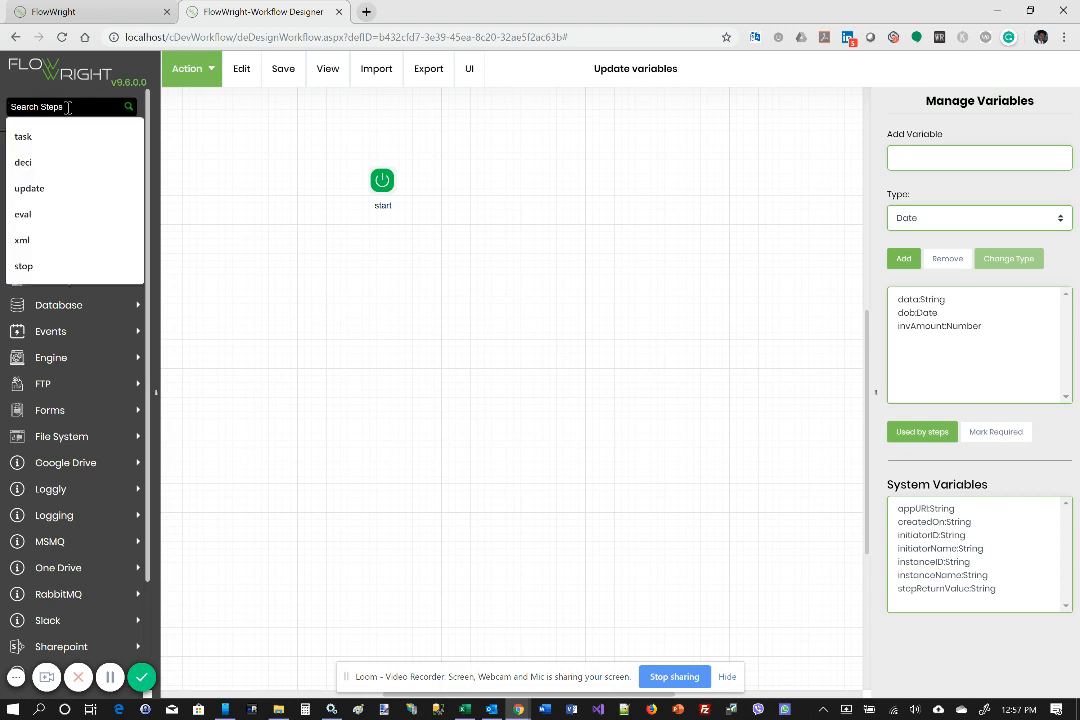
text(update var)
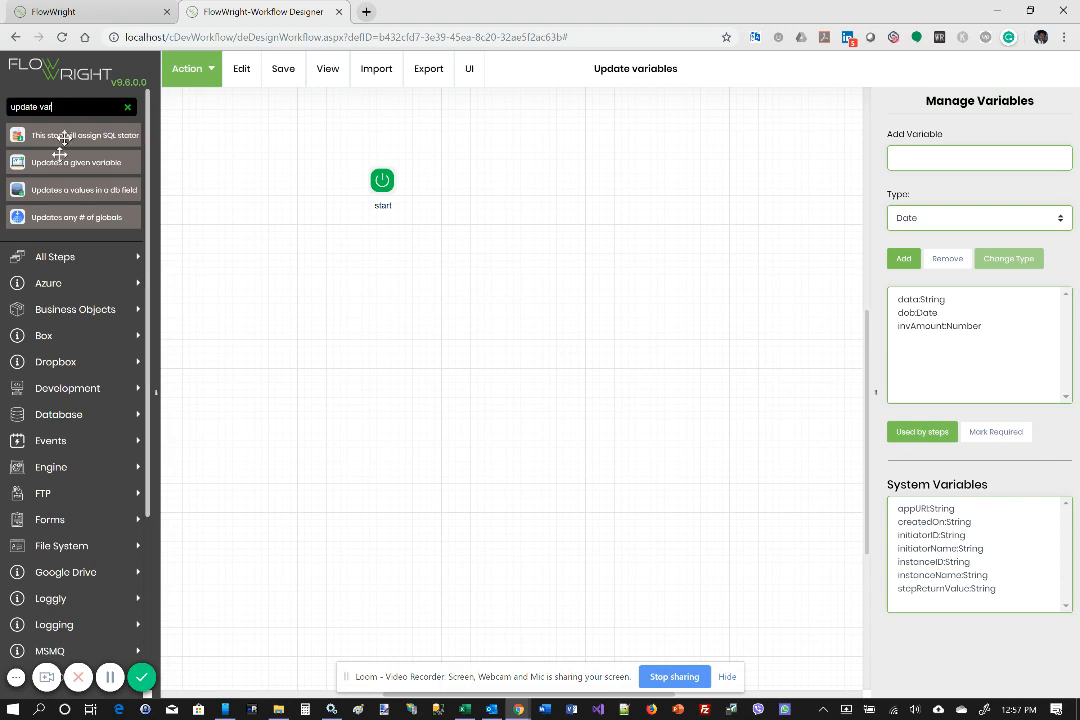
drag(47, 163, 527, 231)
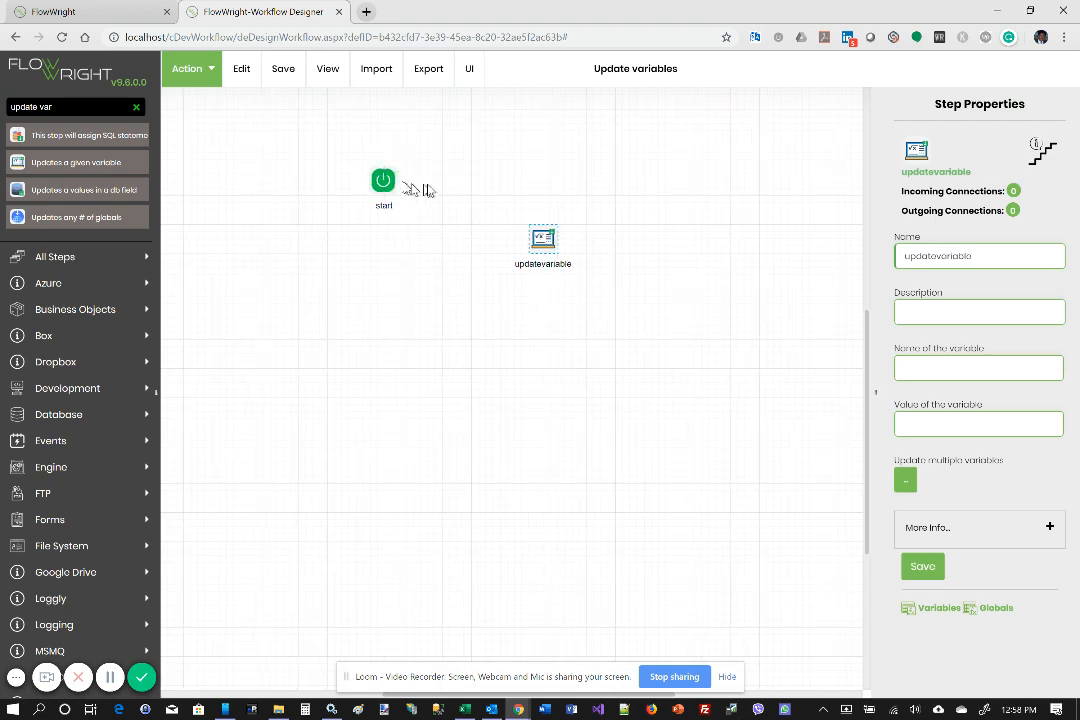
drag(415, 190, 488, 214)
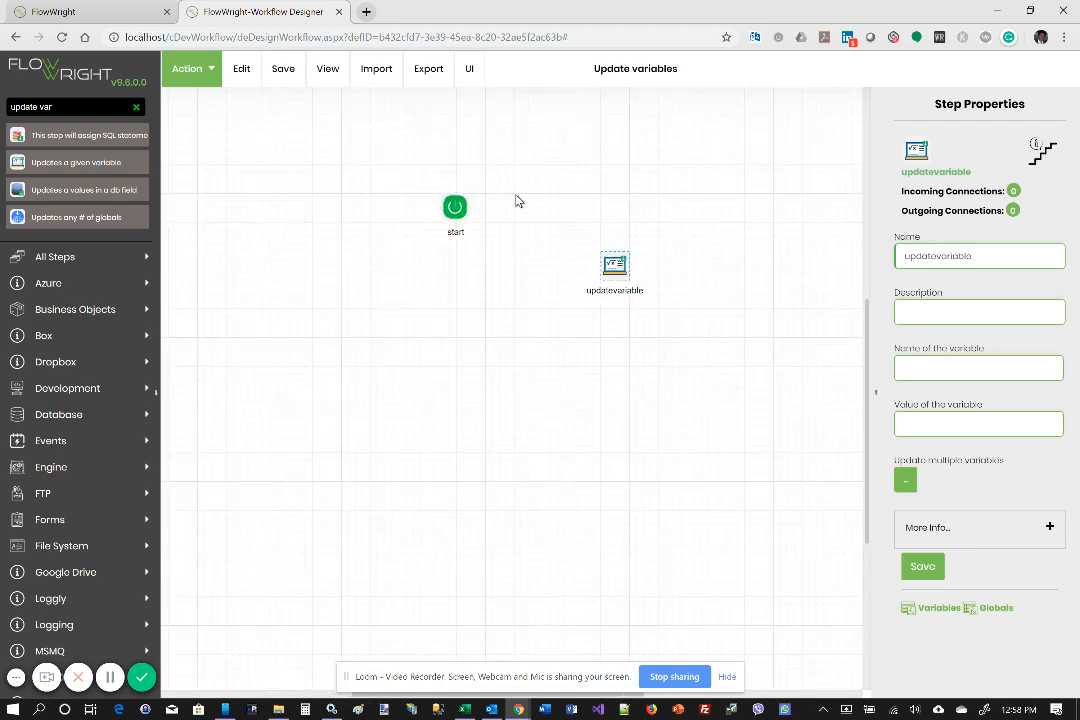
click(516, 200)
mouse_move(287, 80)
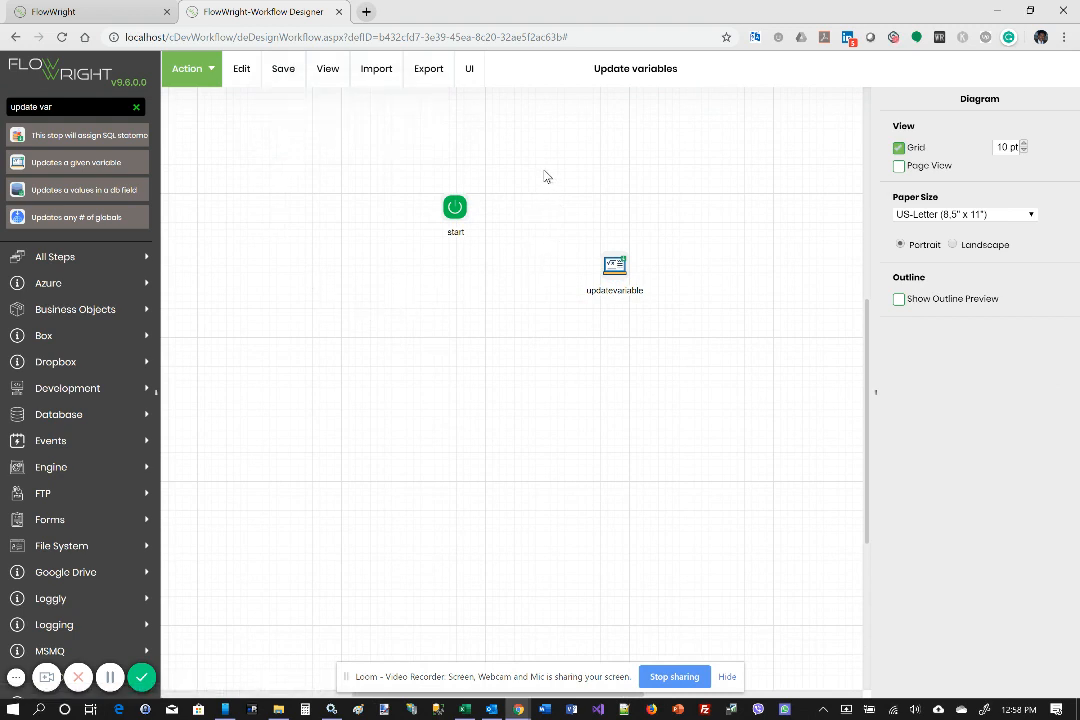
drag(467, 209, 620, 253)
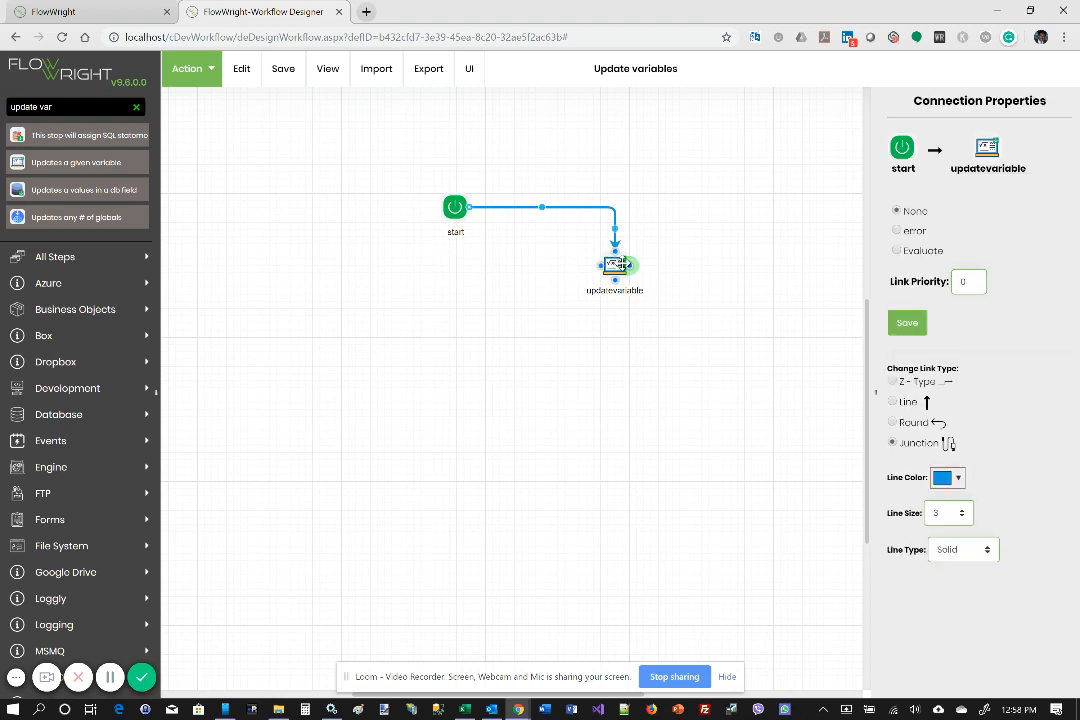
Open the updatevariable step's table for multiple variables, list the available variables and add two more rows
click(617, 266)
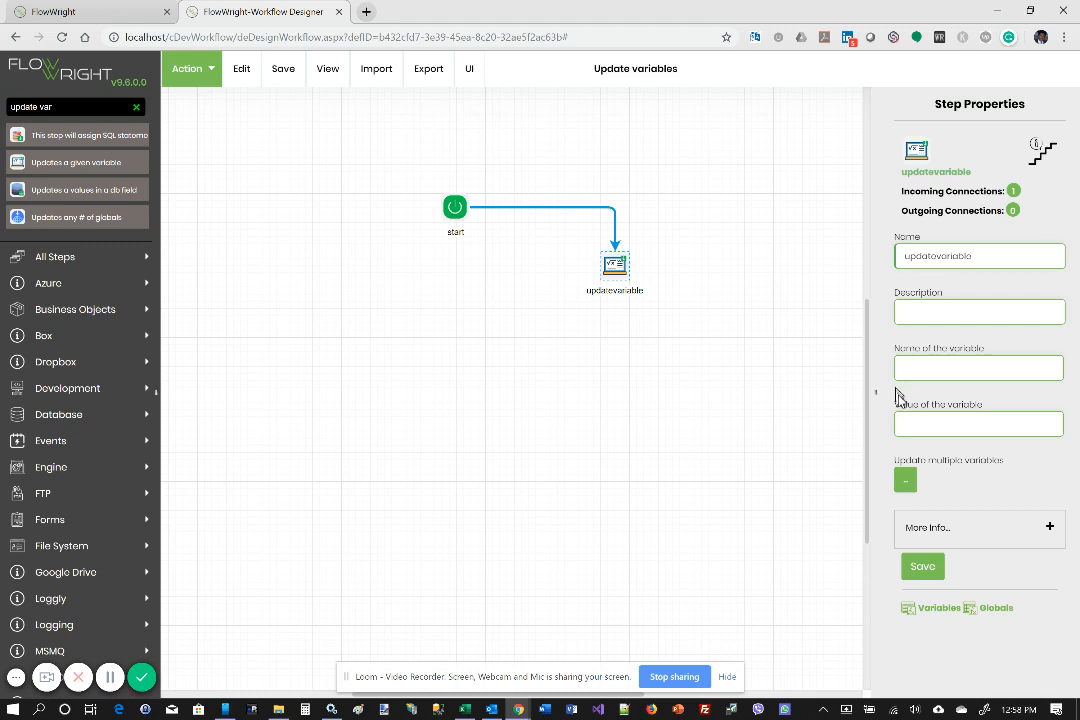
click(906, 482)
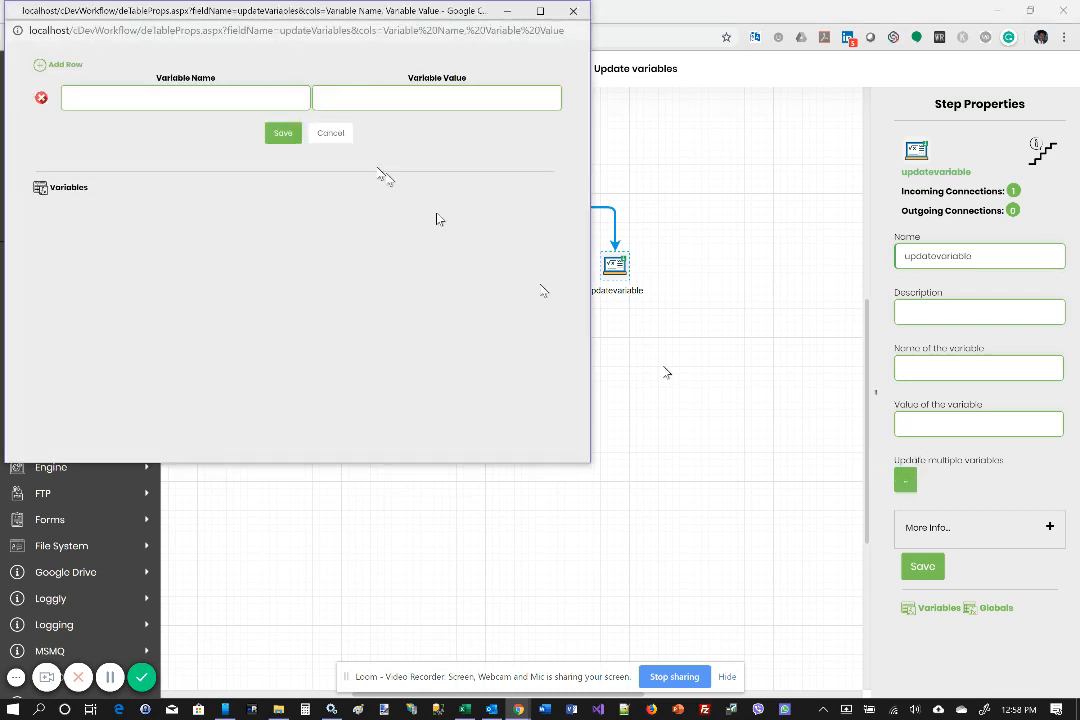
drag(320, 14, 518, 118)
click(349, 203)
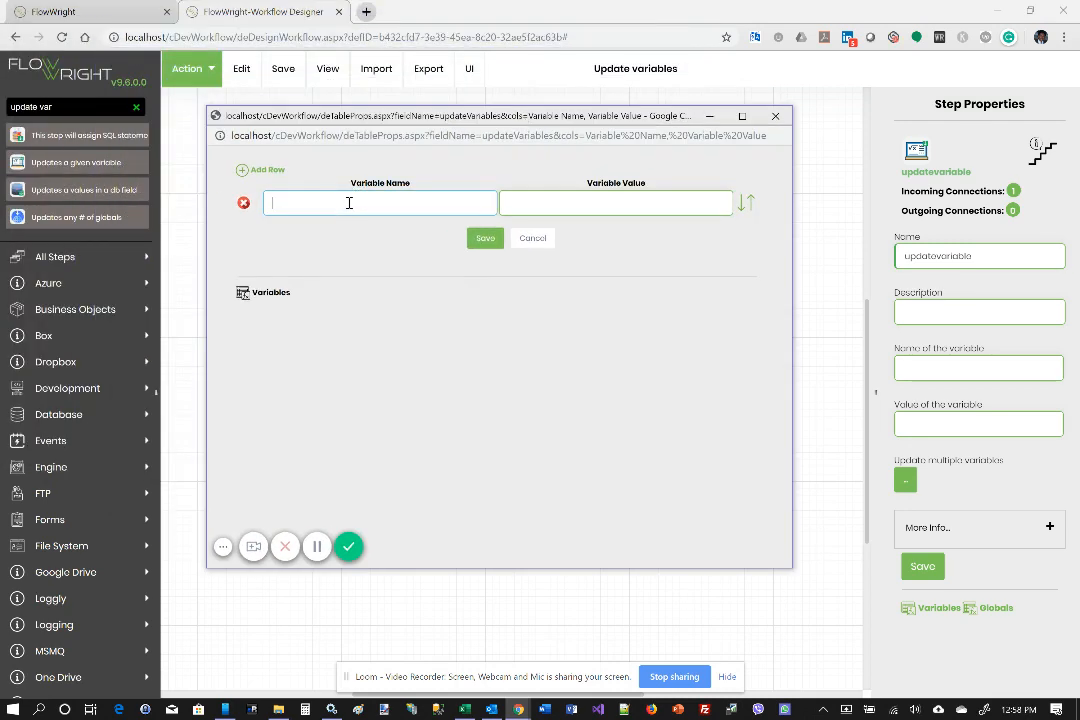
click(242, 295)
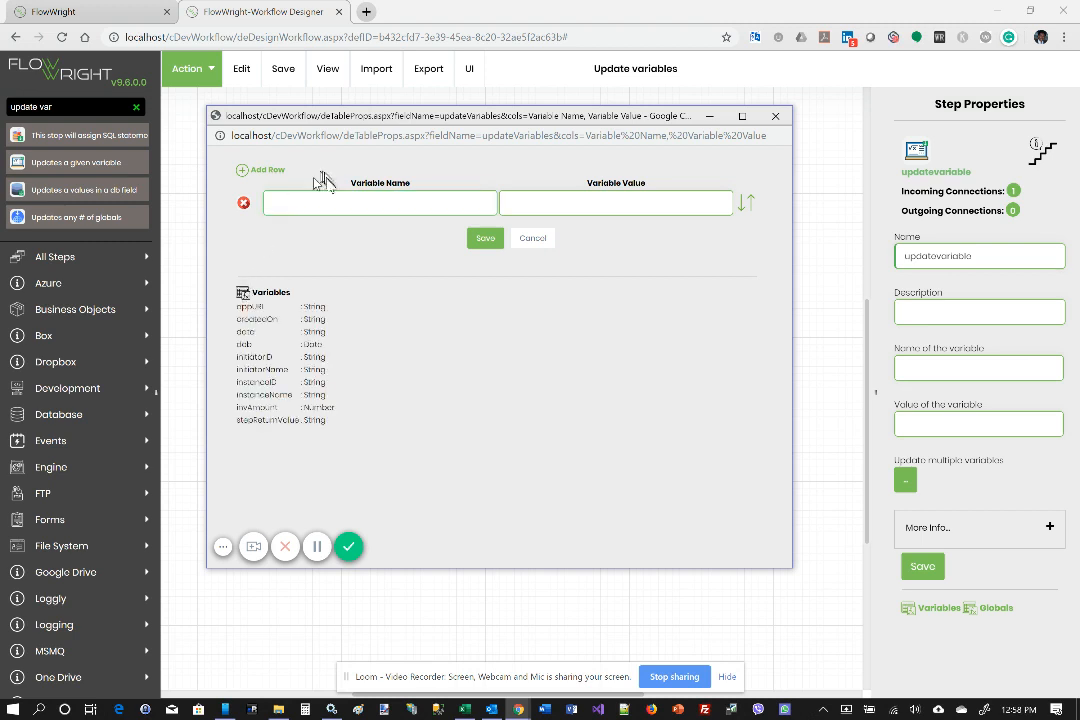
click(340, 207)
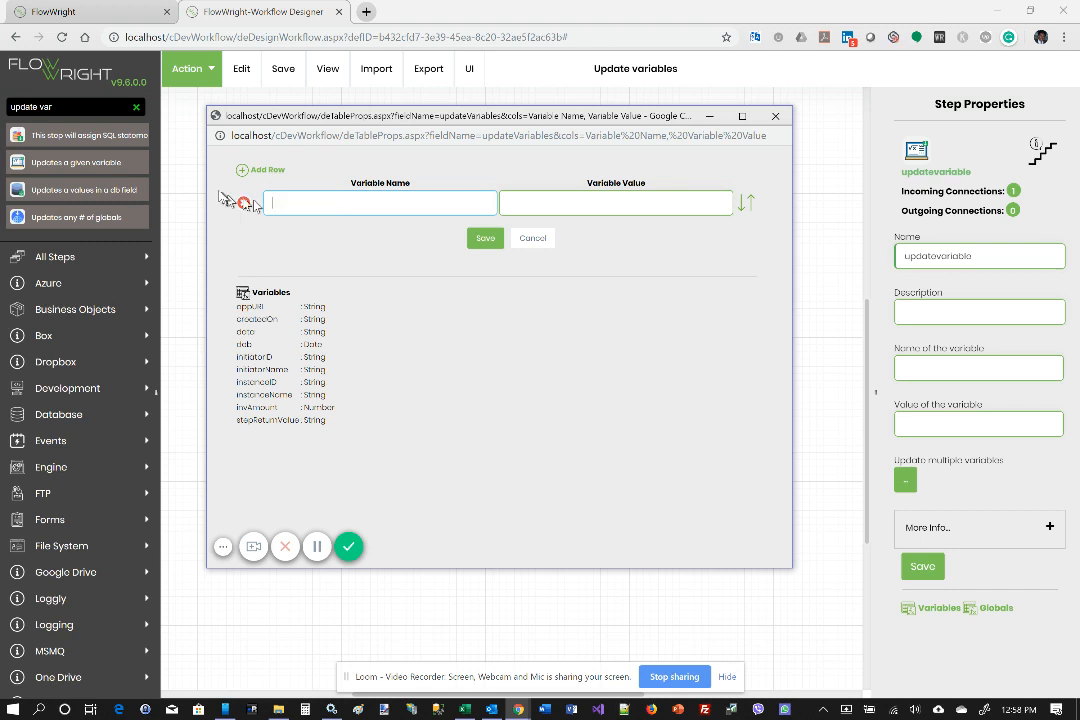
click(244, 170)
click(244, 170)
click(318, 202)
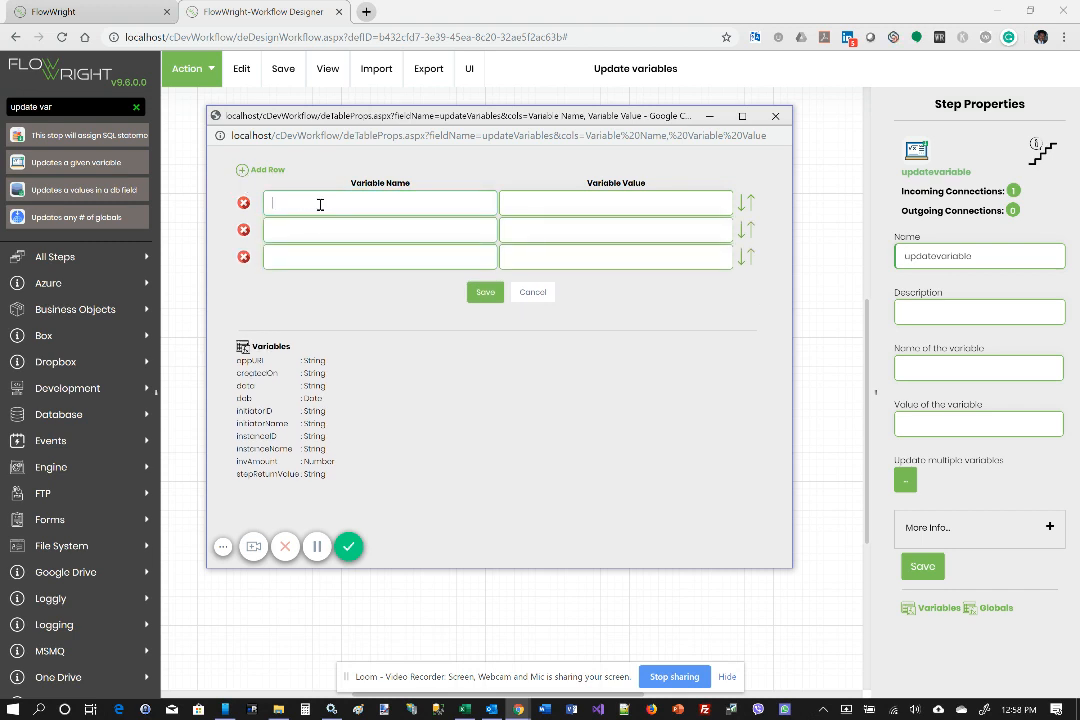
Assign coins to data, 3568 to invAmount and a date to dob, and save the table and the step properties
text(daot)
text(coins)
text(invAmount)
key(Tab)
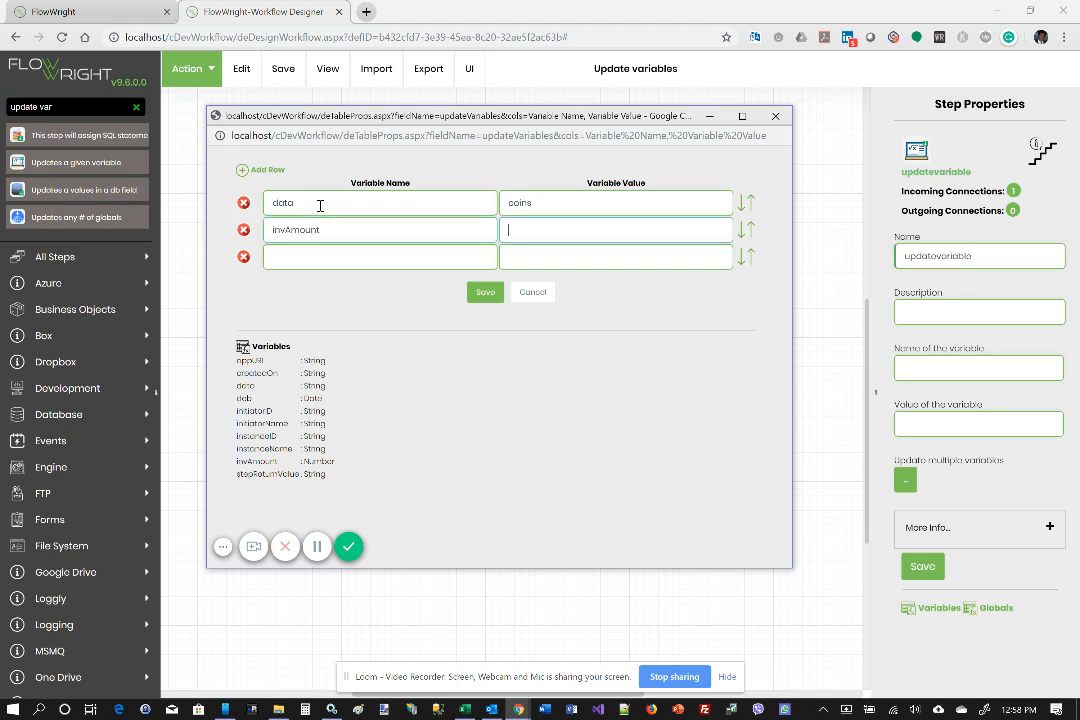
text(3568)
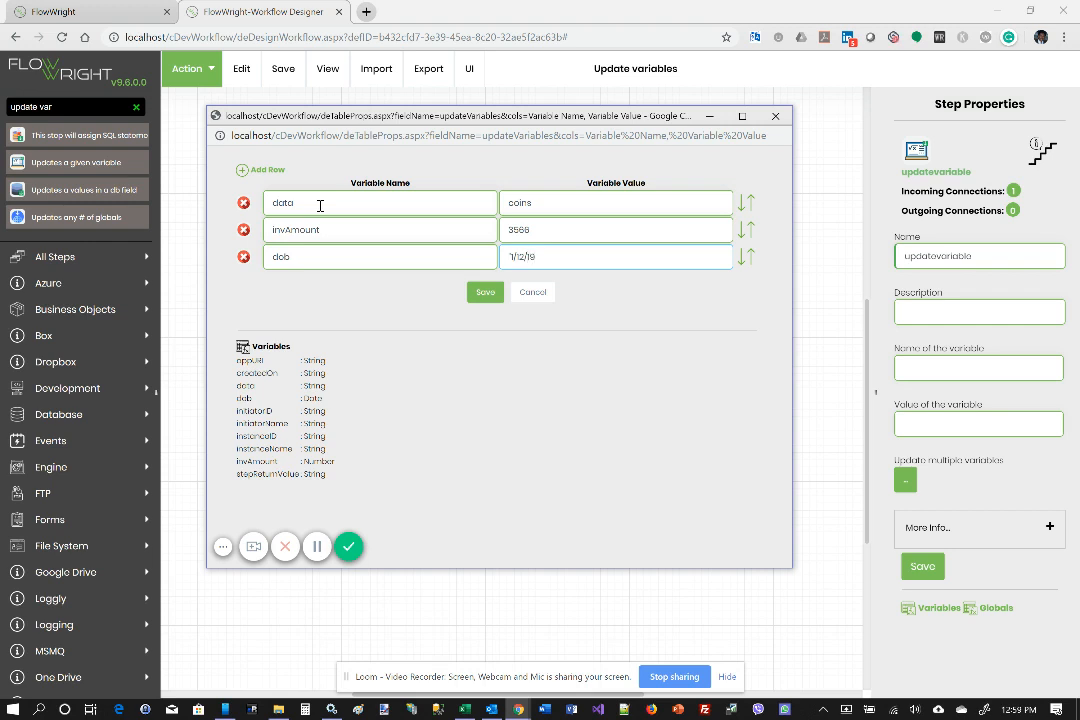
text(55')
click(486, 293)
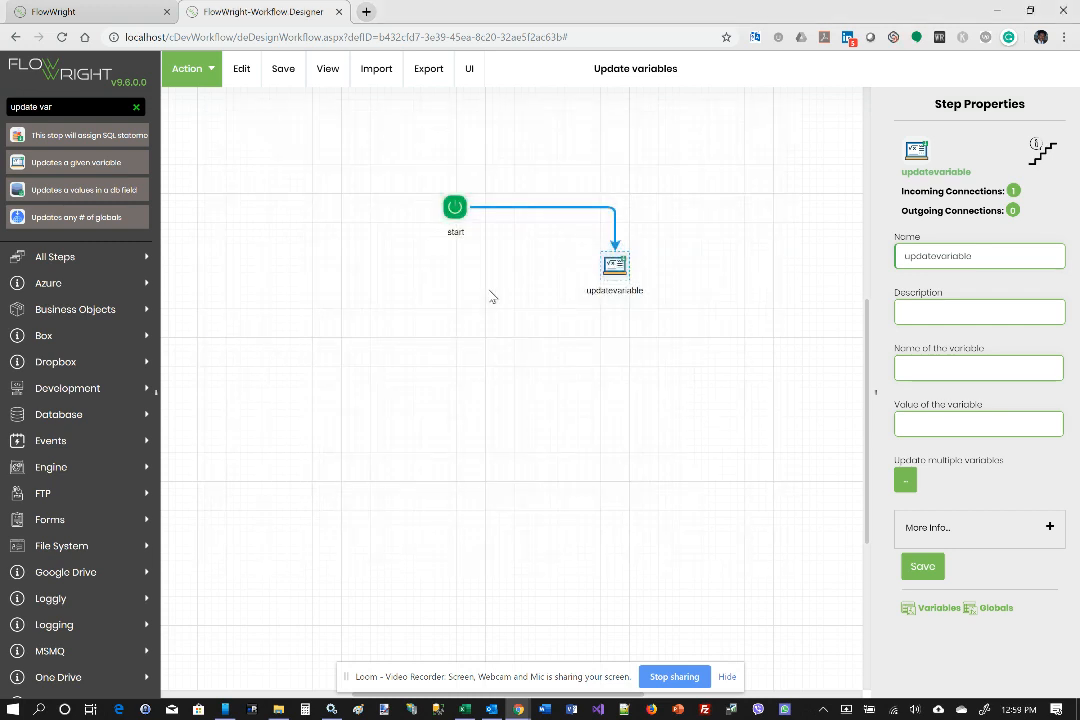
click(922, 568)
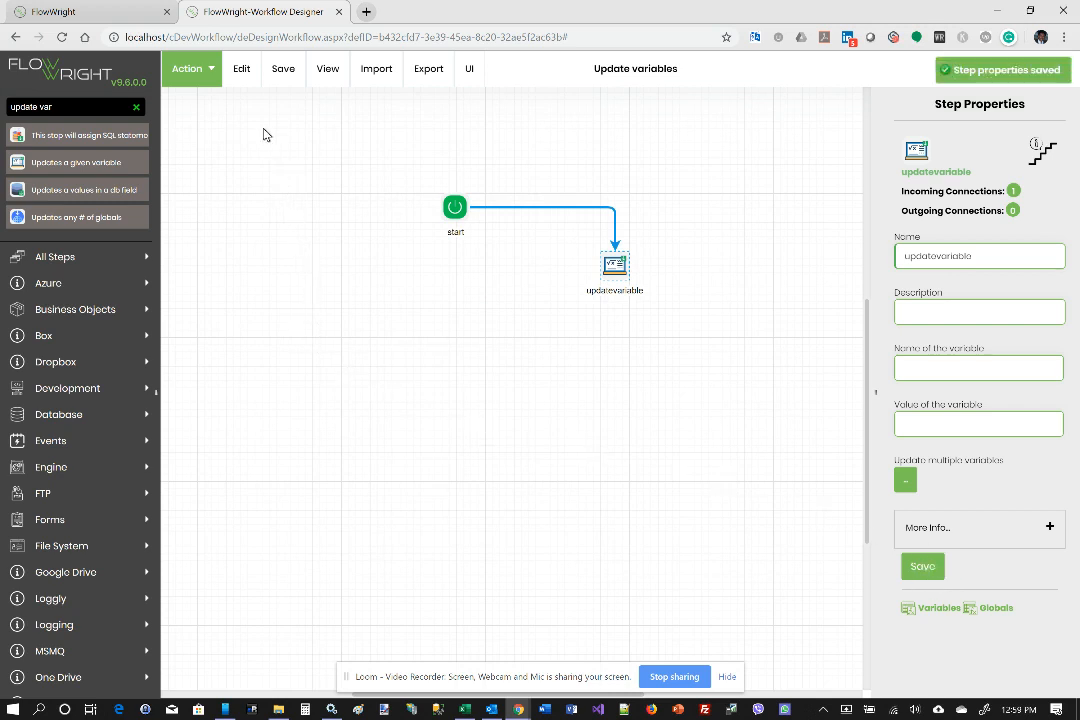
Try to set up a new workflow instance, and save the Update variables workflow definition
click(188, 70)
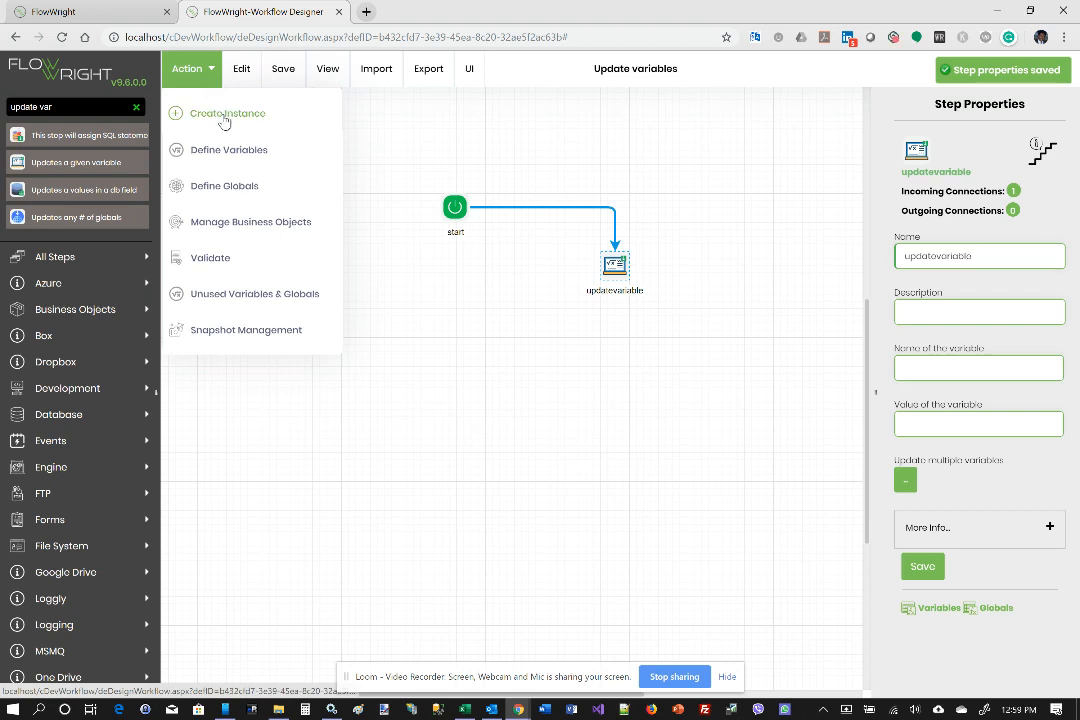
click(225, 116)
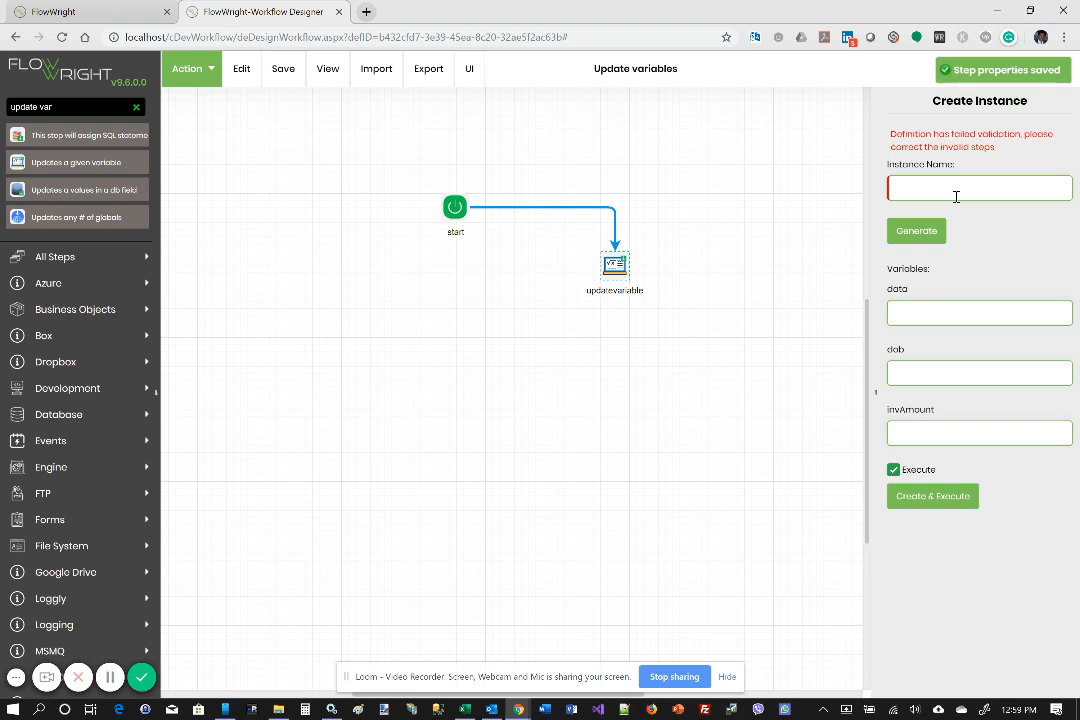
mouse_move(280, 82)
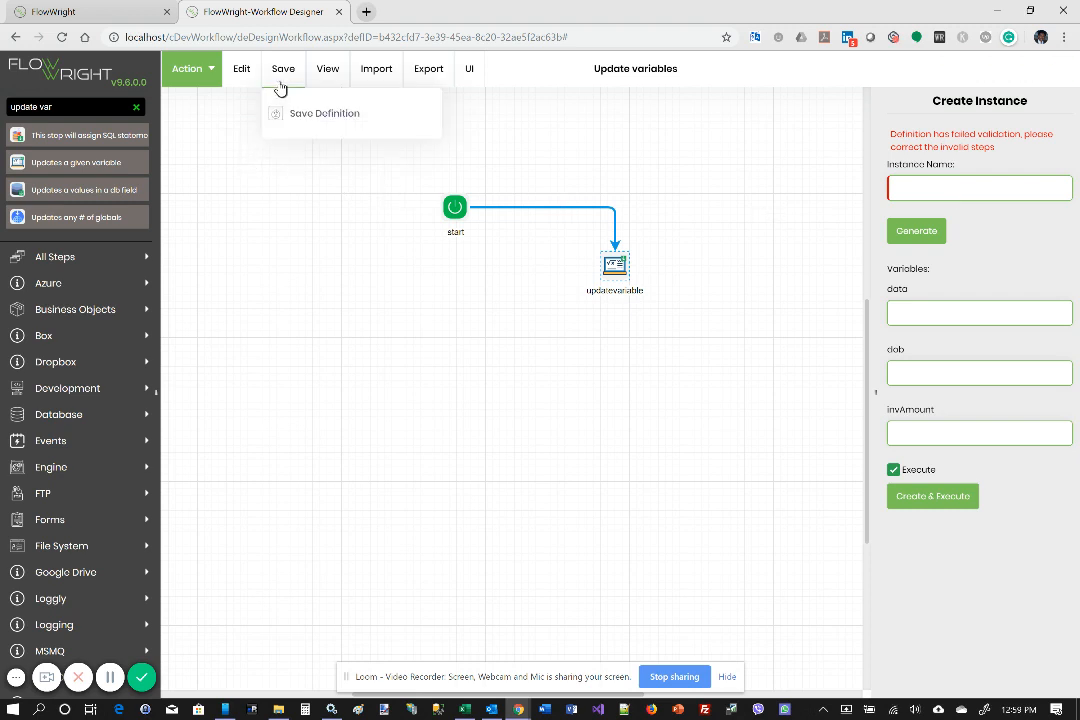
click(320, 121)
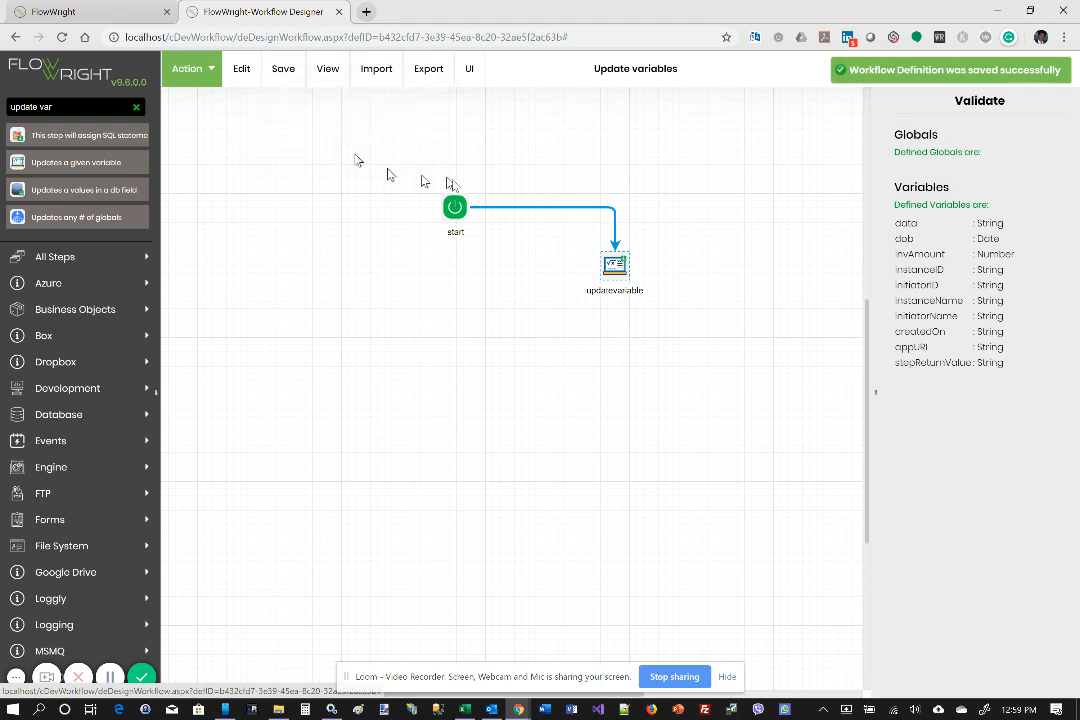
Create and execute an instance of the Update variables workflow with a generated instance name, leaving the data, dob and invAmount values empty
mouse_move(268, 76)
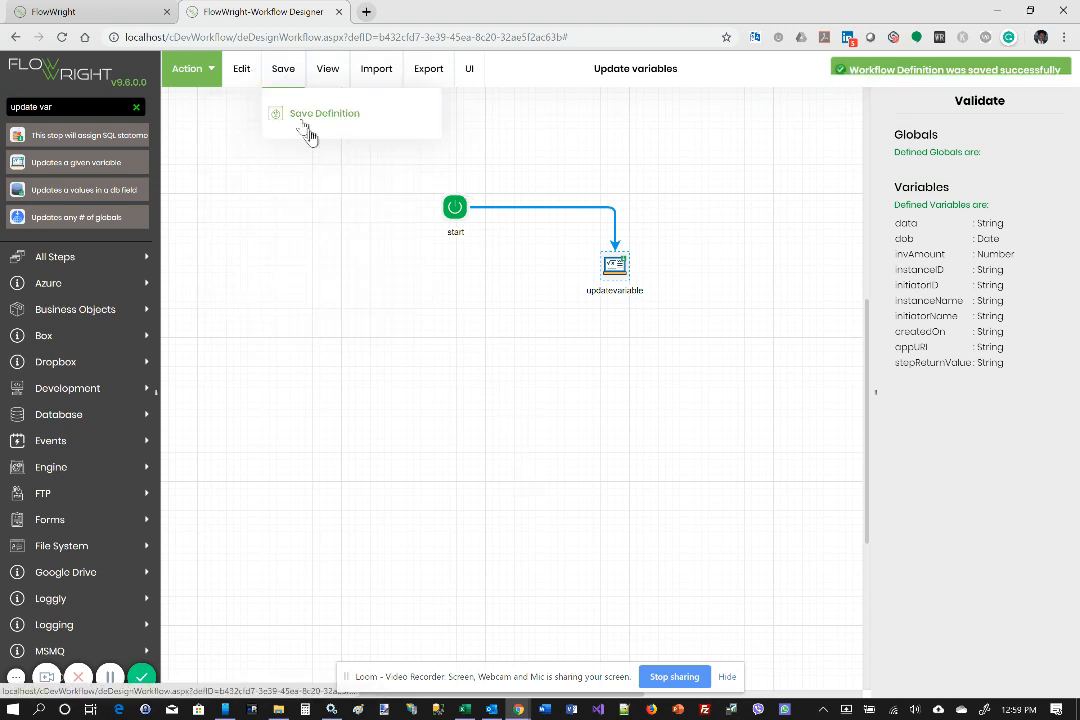
click(216, 117)
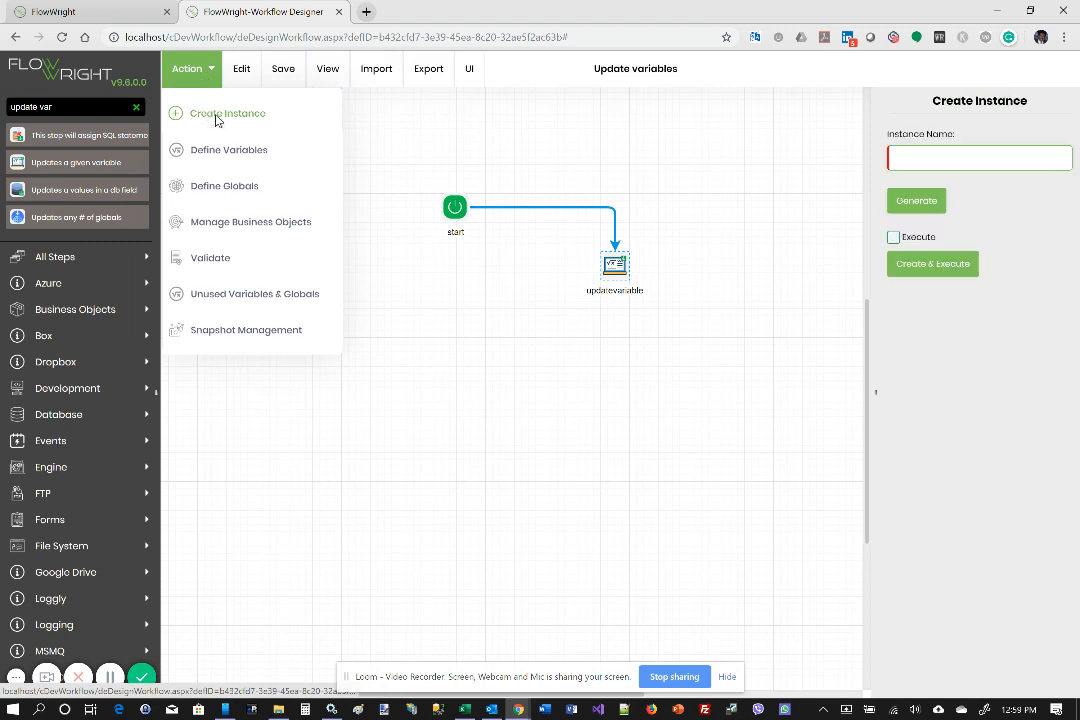
click(947, 157)
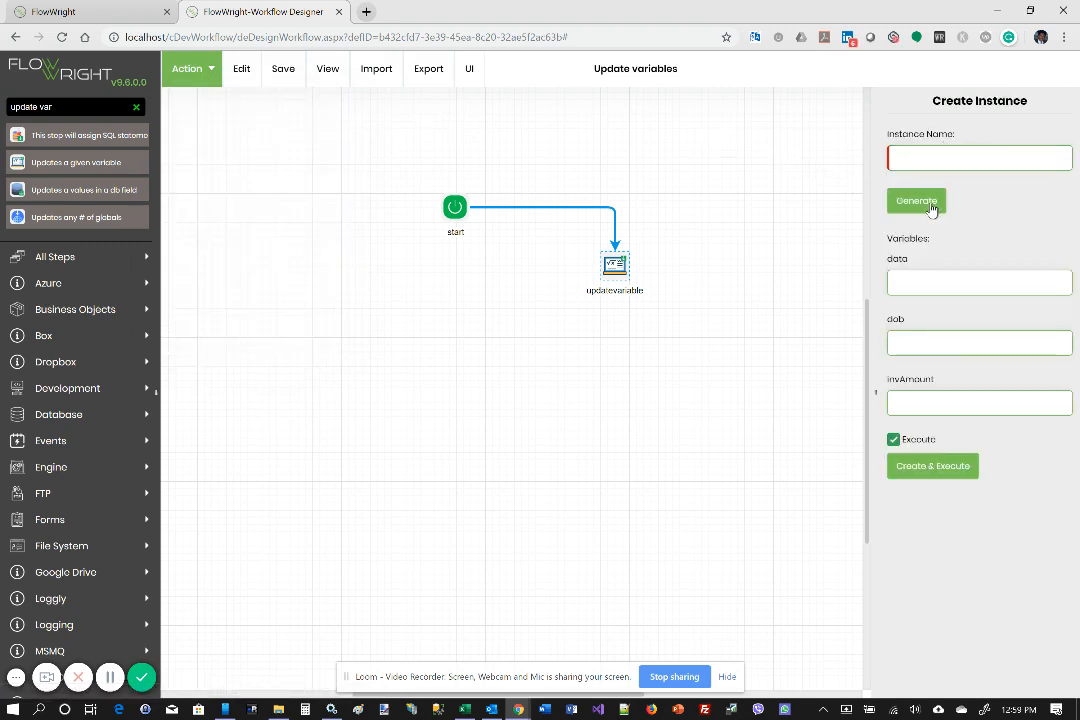
click(932, 203)
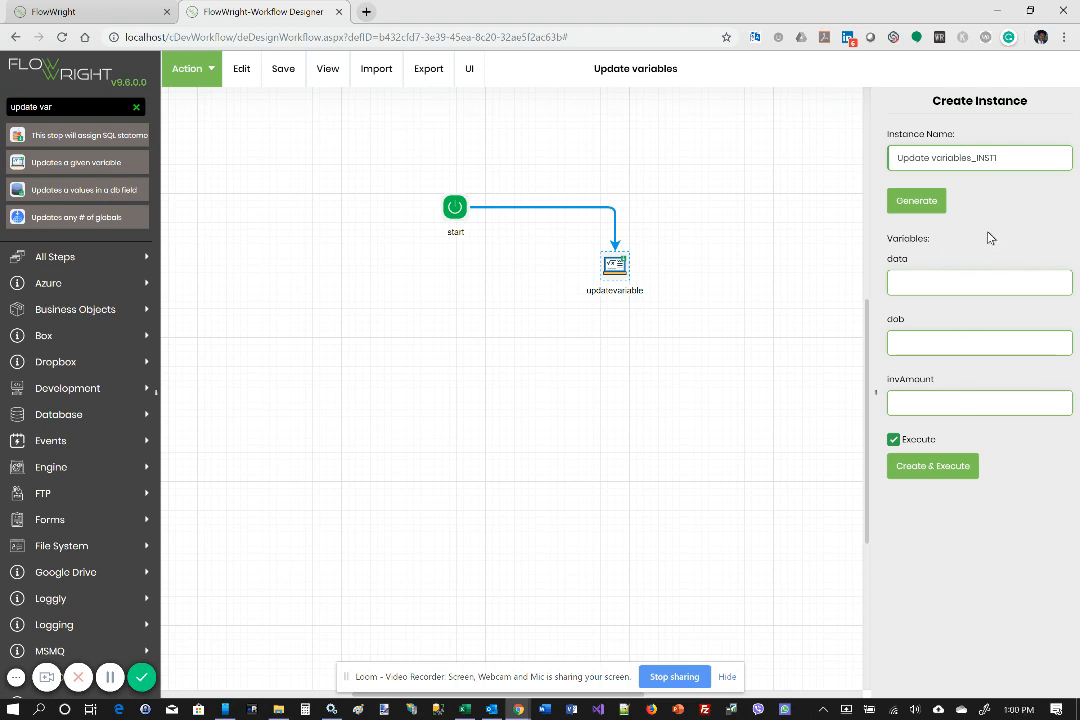
click(932, 476)
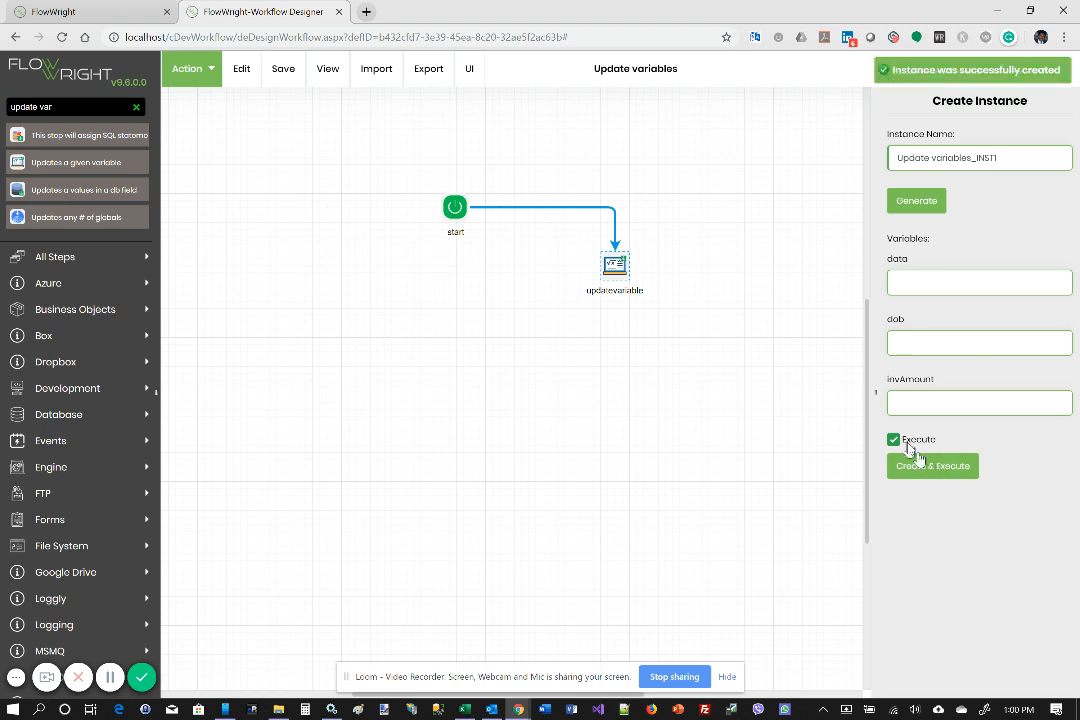
Close the workflow designer and render the Update variables_INST1 instance from the list of workflow instances
click(340, 13)
click(600, 120)
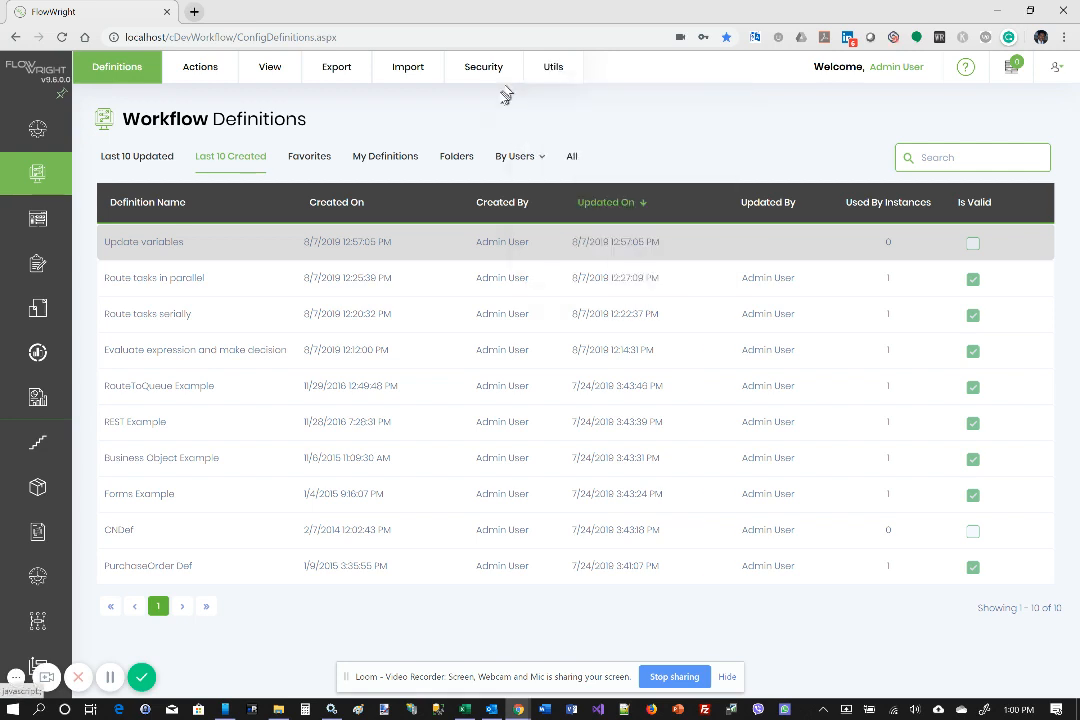
click(78, 218)
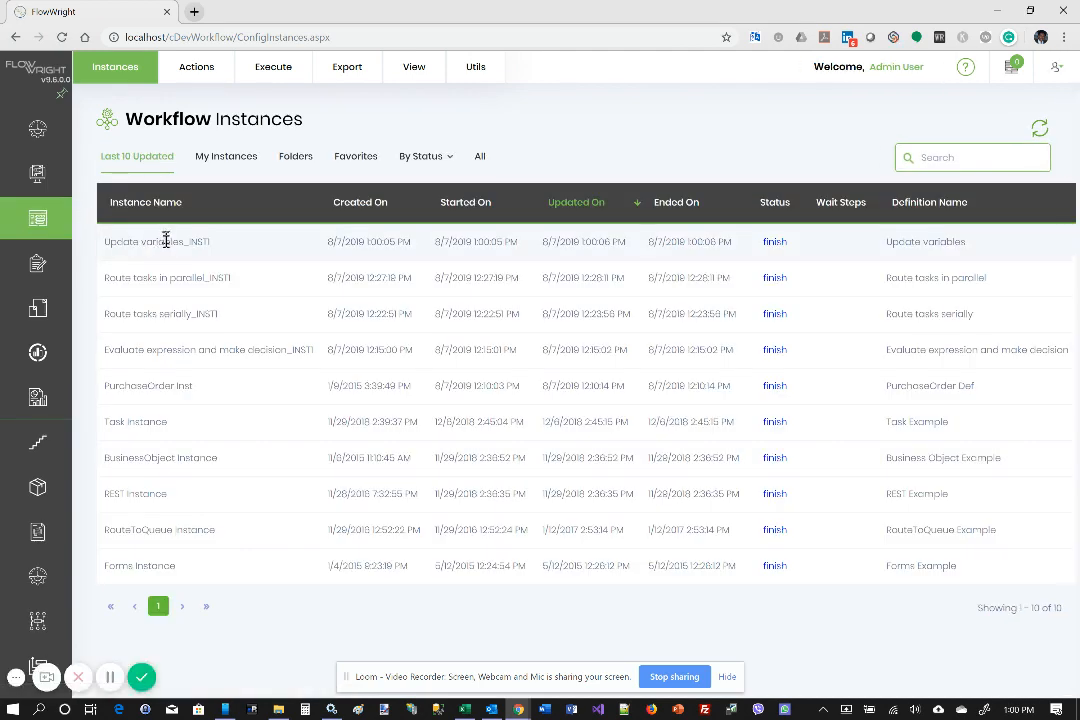
mouse_move(31, 257)
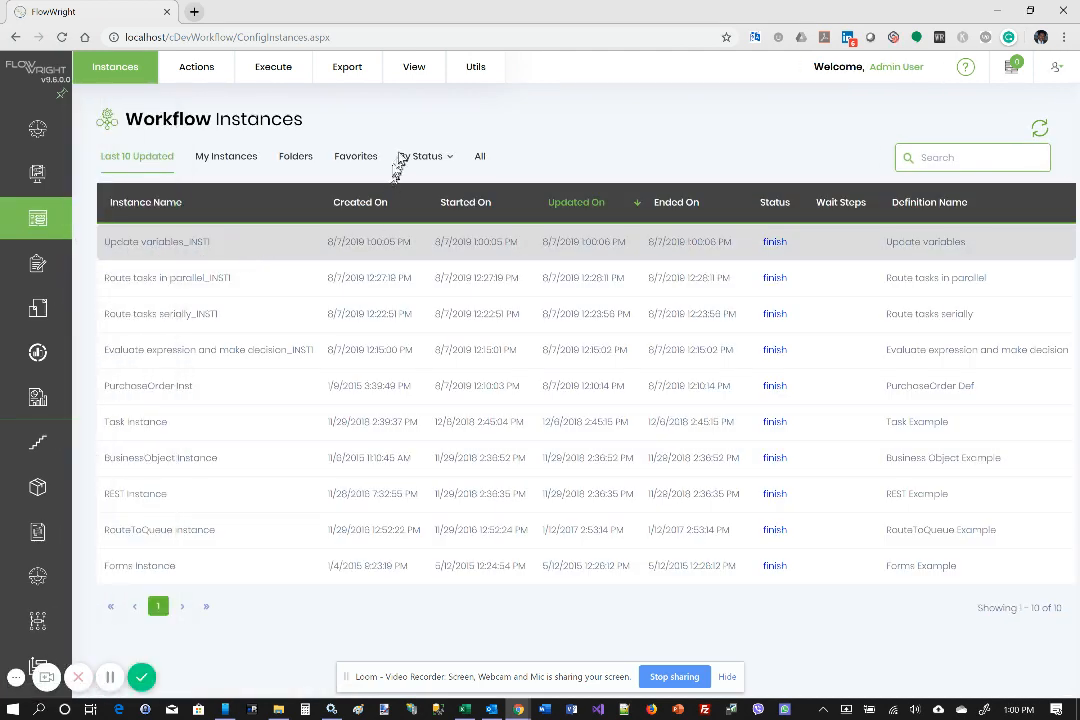
click(395, 68)
click(430, 104)
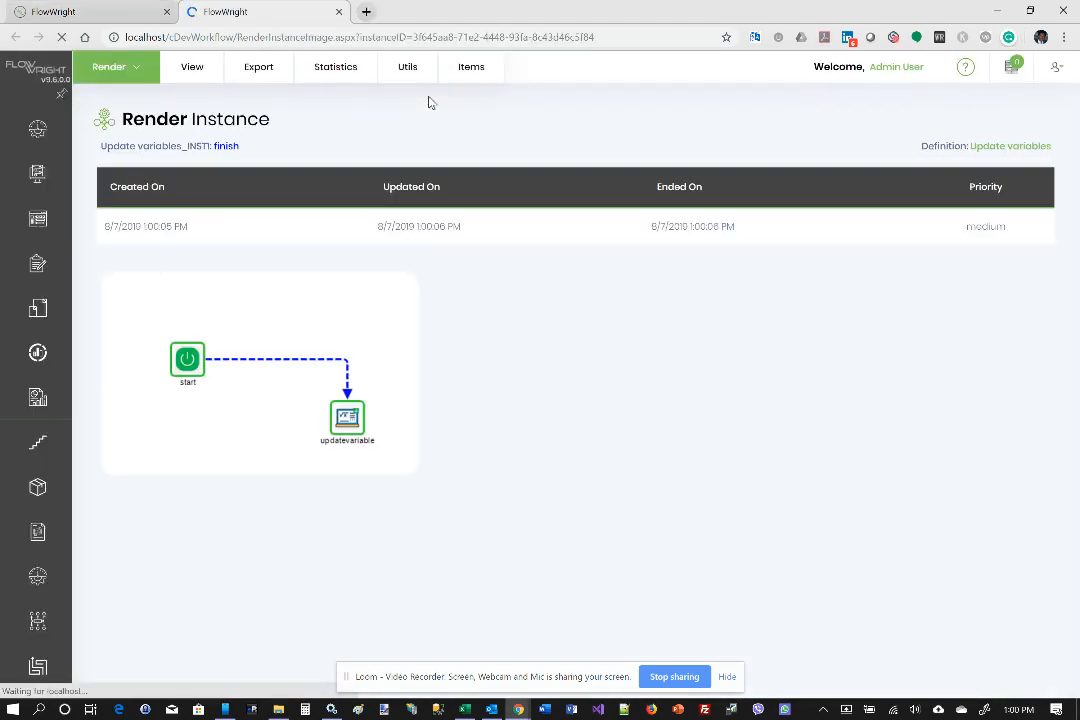
Open the properties of the executed updatevariable step and examine its variable values for data, dob and invAmount
click(347, 422)
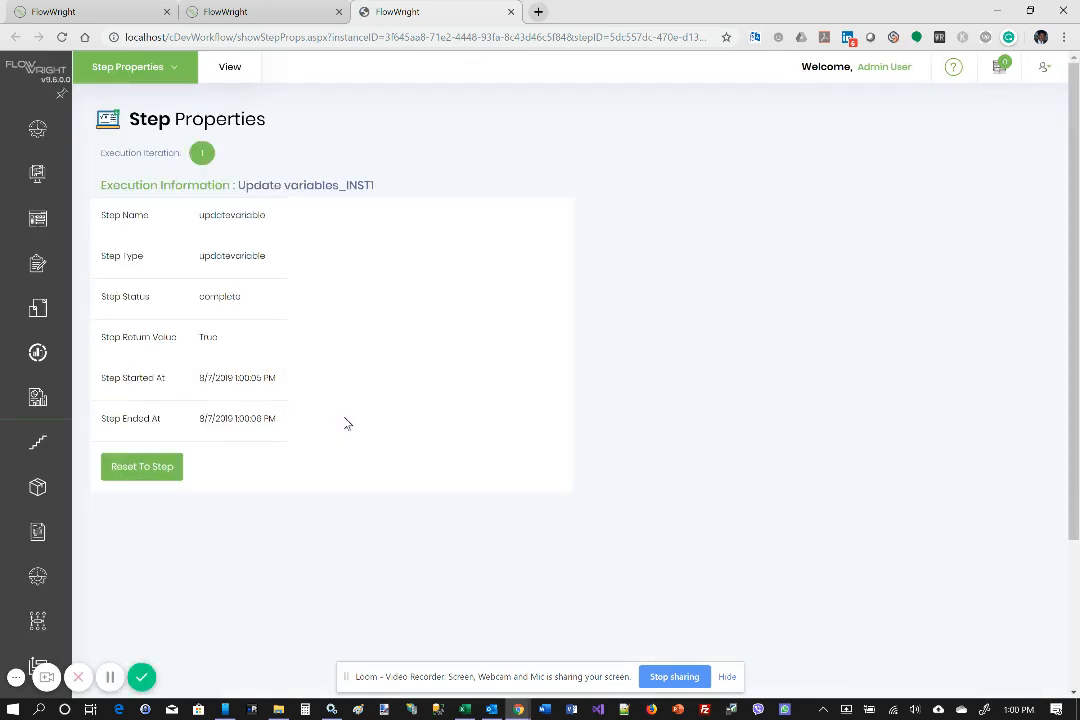
click(229, 66)
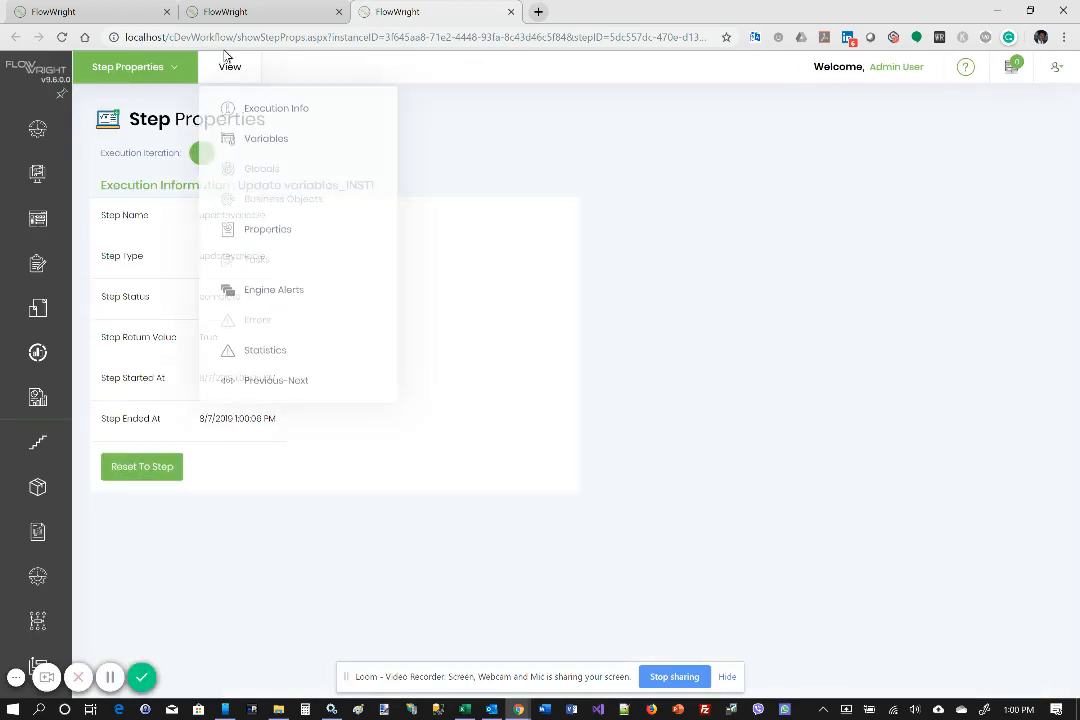
click(262, 142)
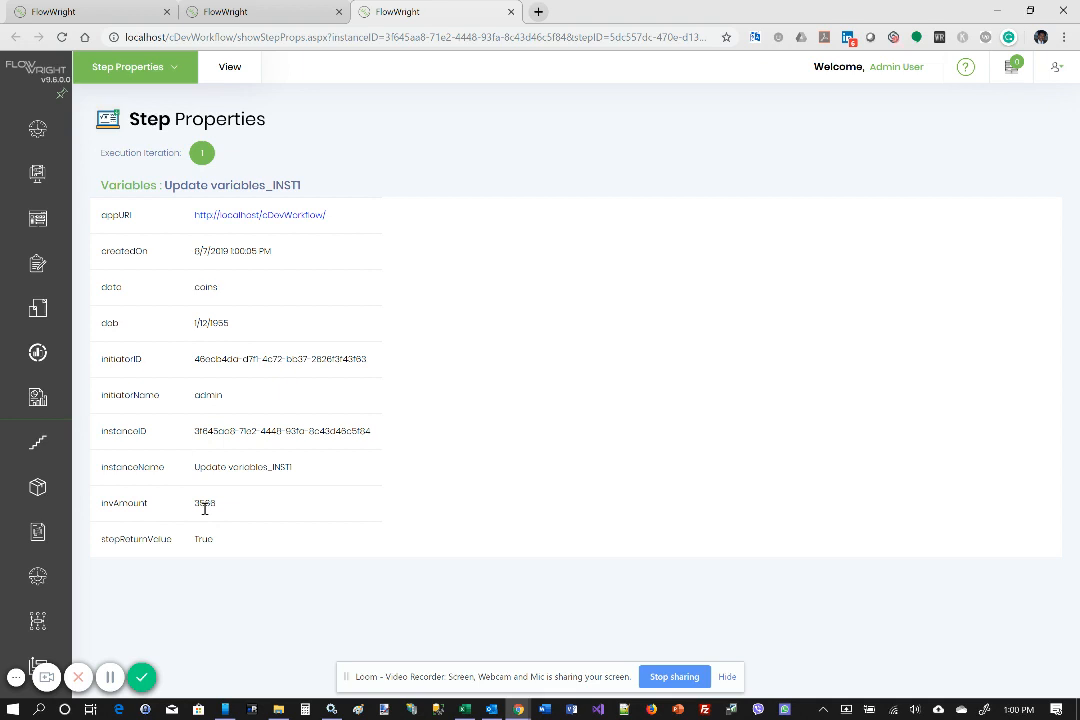
click(727, 680)
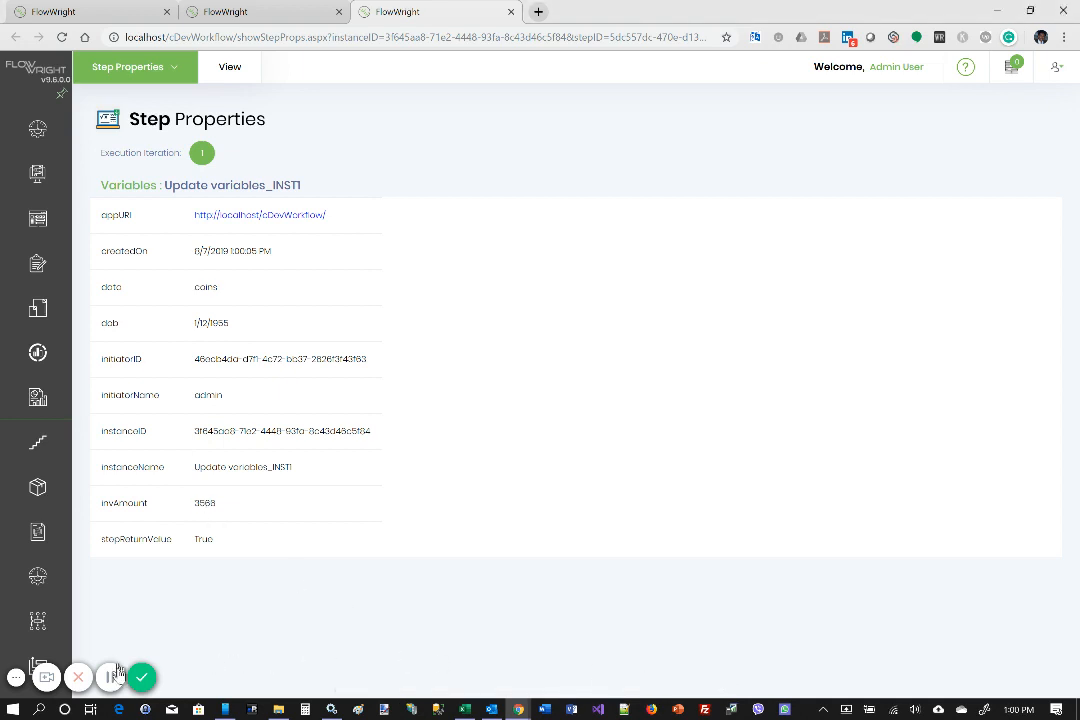